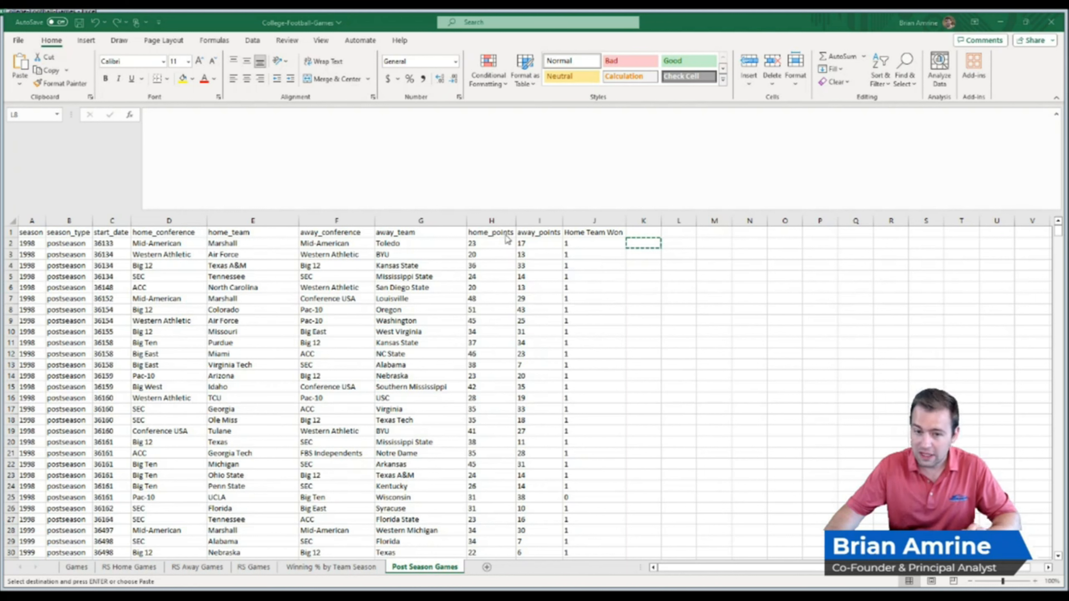
# Add the header "Home Team Season" in cell K1 of the Post Season Games sheet.
pyautogui.click(643, 231)
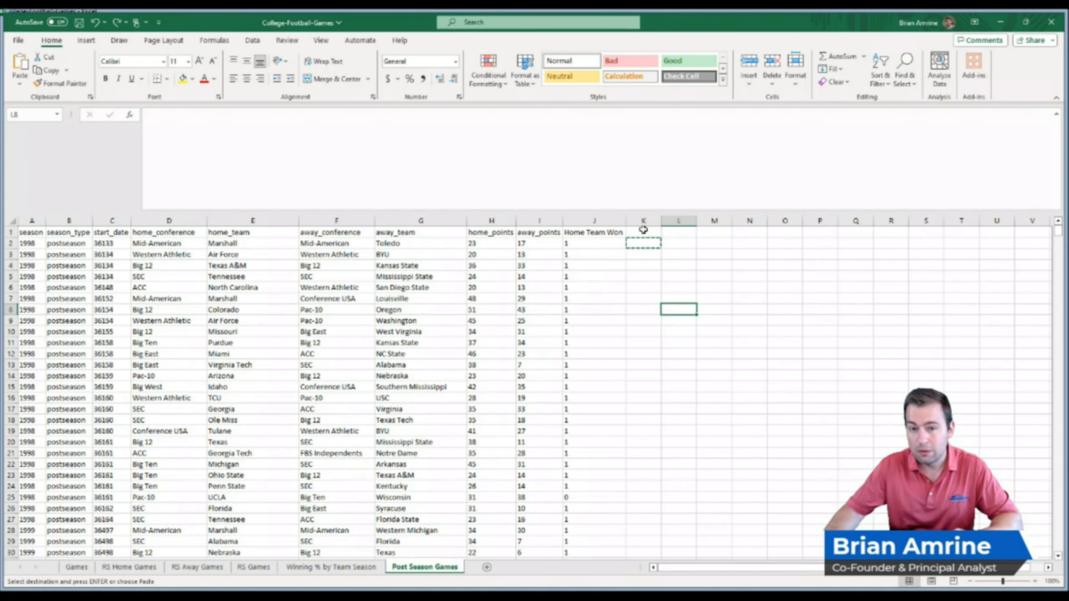
pyautogui.click(643, 231)
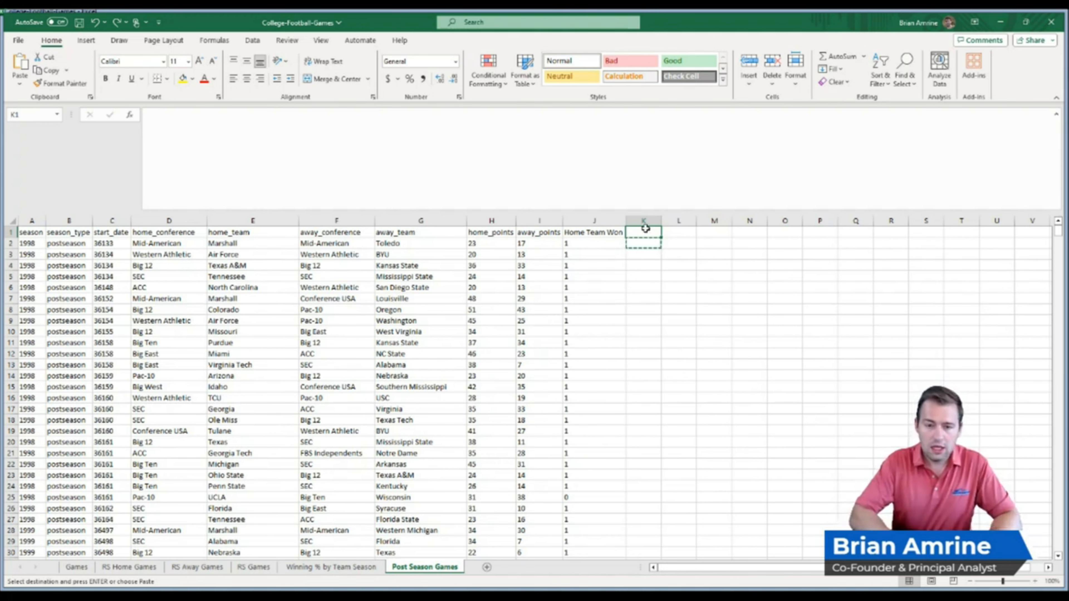
pyautogui.write('Home Team')
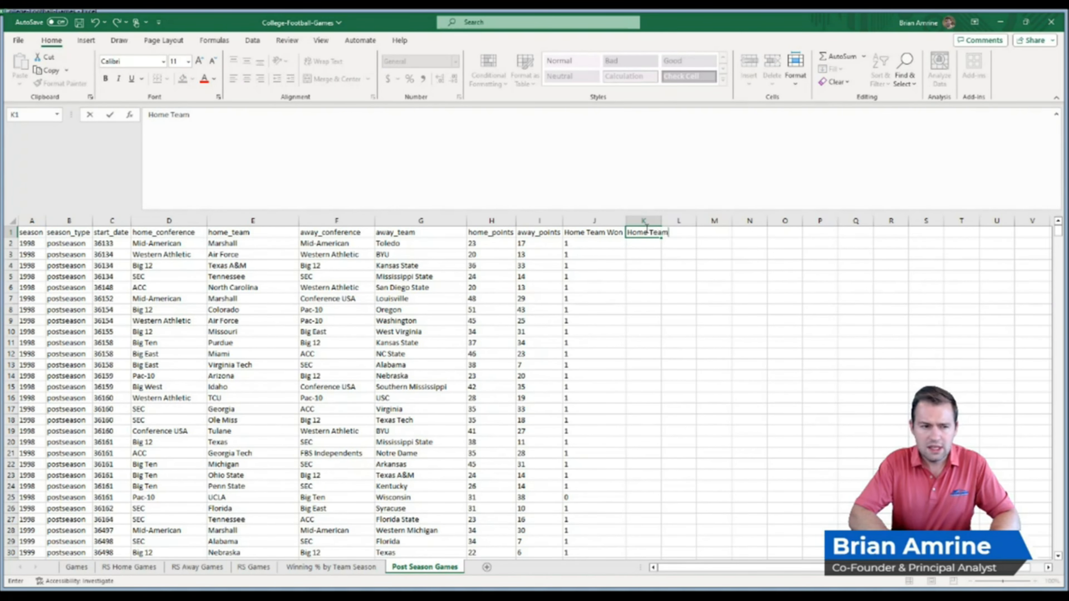
pyautogui.write(' Season')
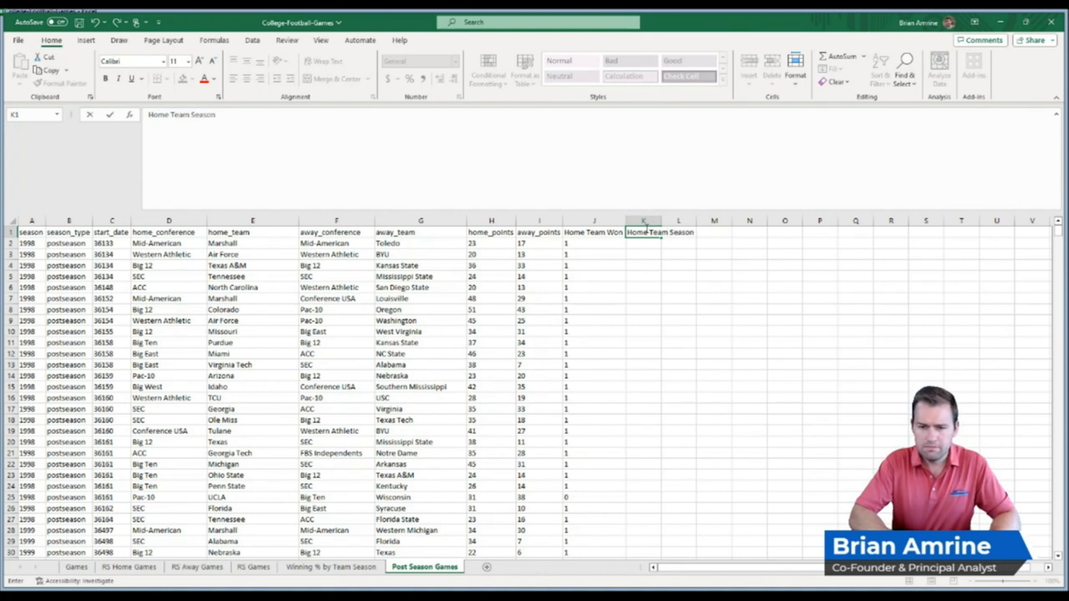
pyautogui.press('Return')
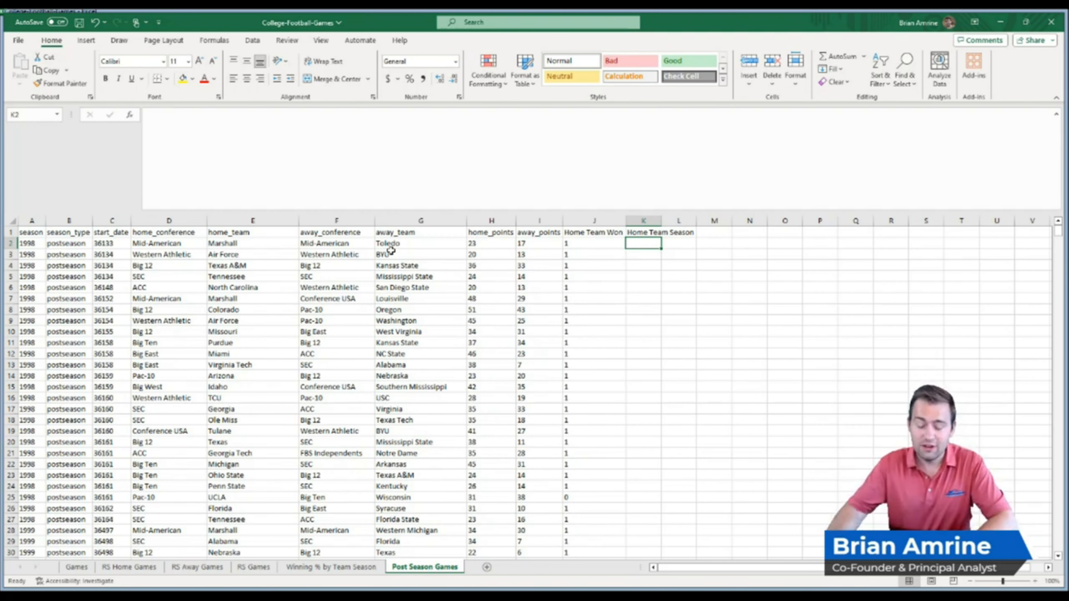
# Enter the formula =E2&"-"&A2 in K2 to join the home team and season with a hyphen.
pyautogui.write('=')
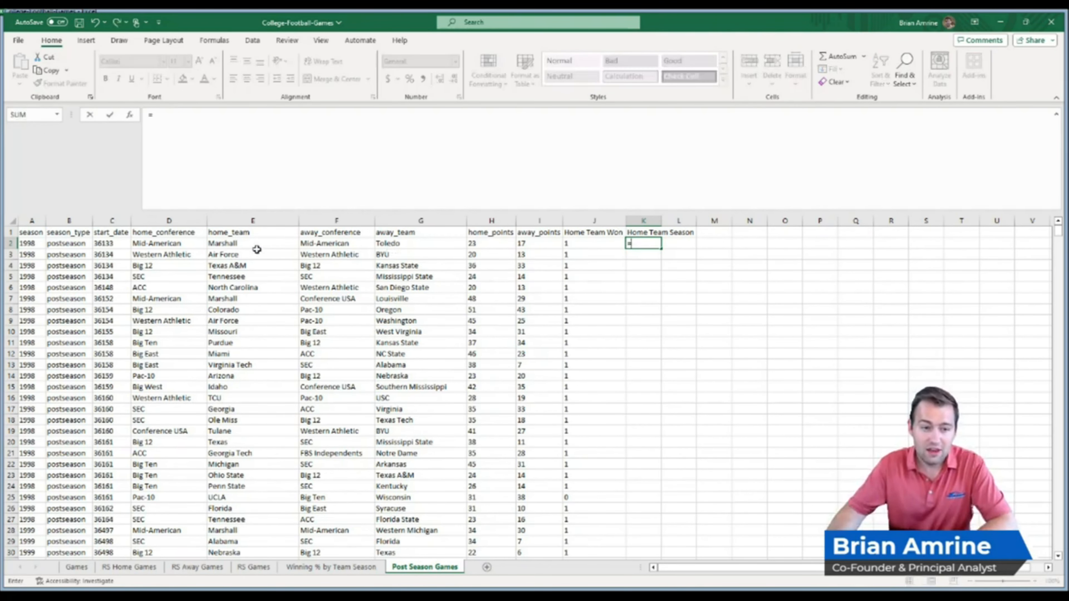
pyautogui.click(250, 244)
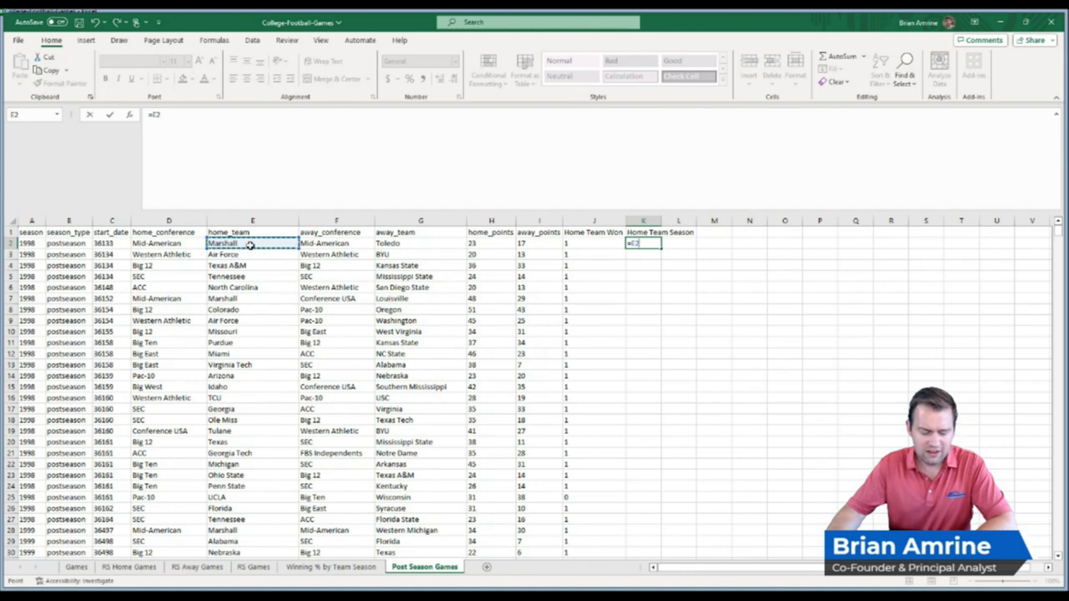
pyautogui.write('&')
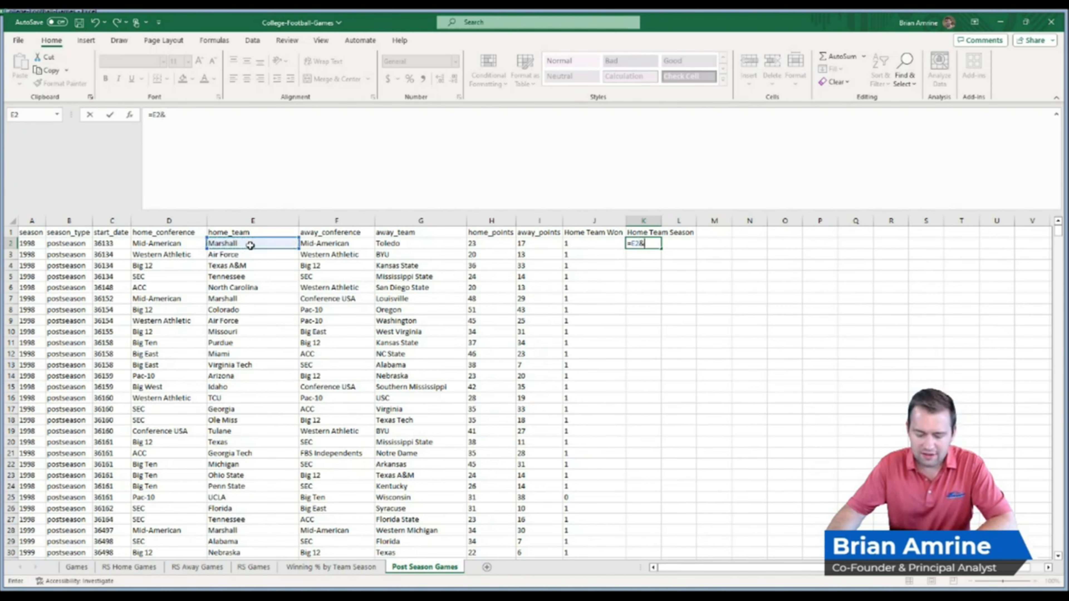
pyautogui.write('"')
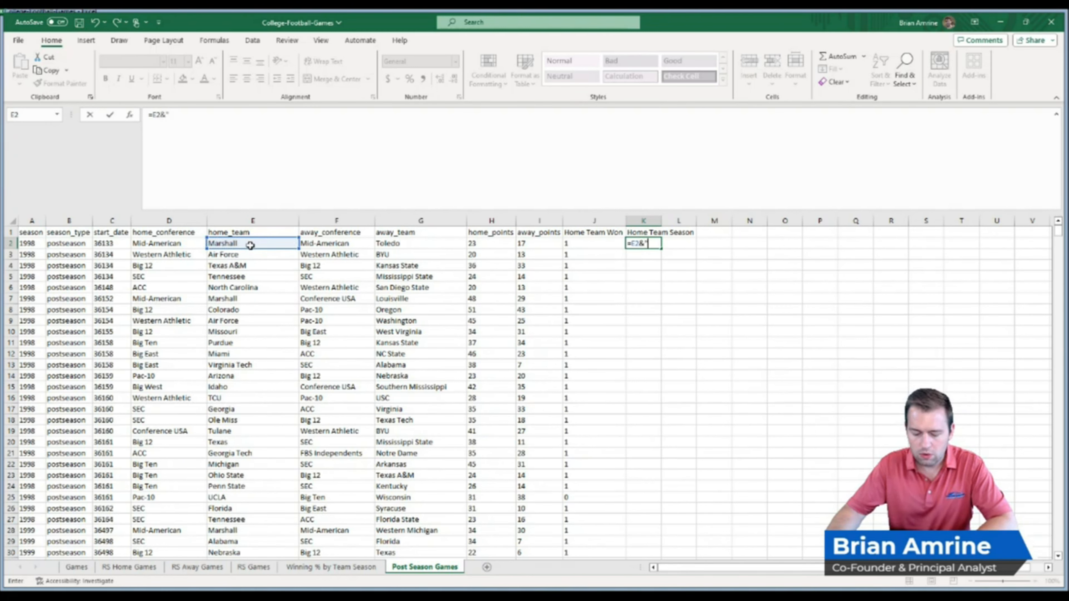
pyautogui.write('-"&')
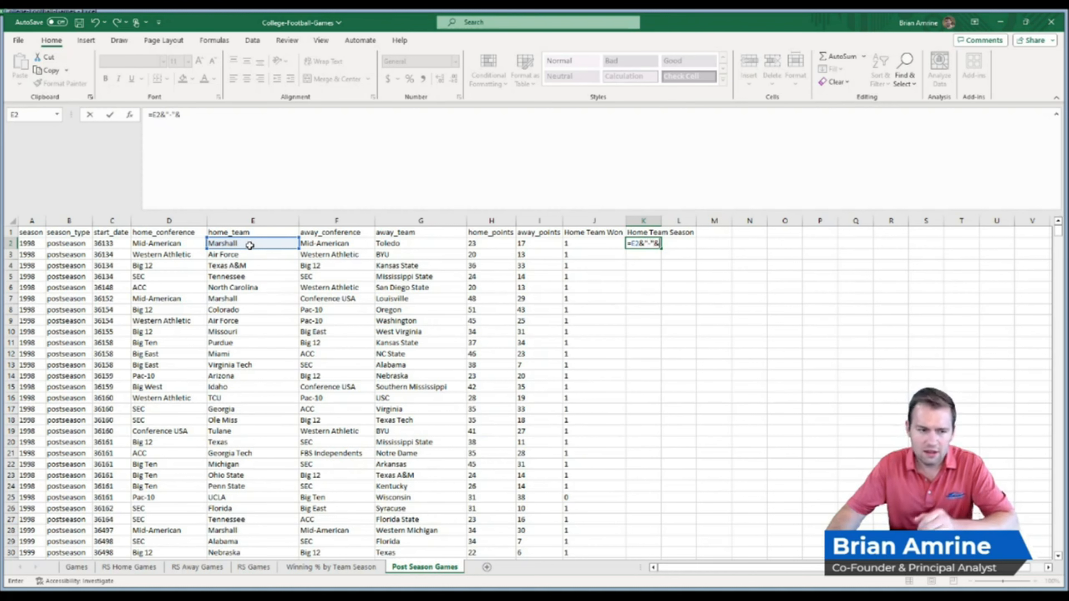
pyautogui.click(30, 244)
pyautogui.press('Return')
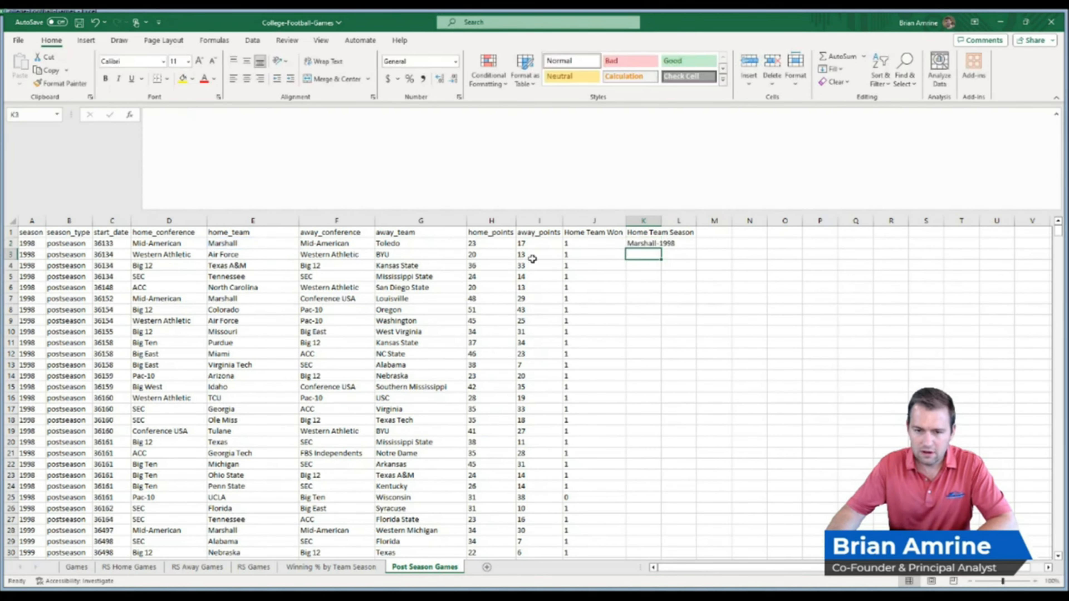
# Fill the Home Team Season formula down through all game rows and widen column K to fit its contents.
pyautogui.click(654, 244)
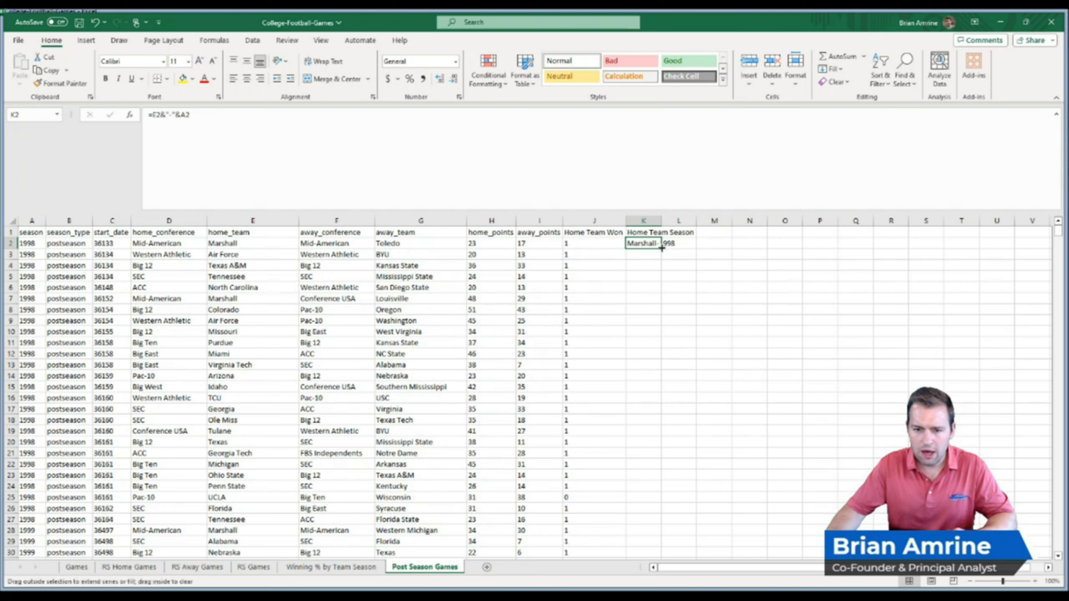
pyautogui.doubleClick(661, 250)
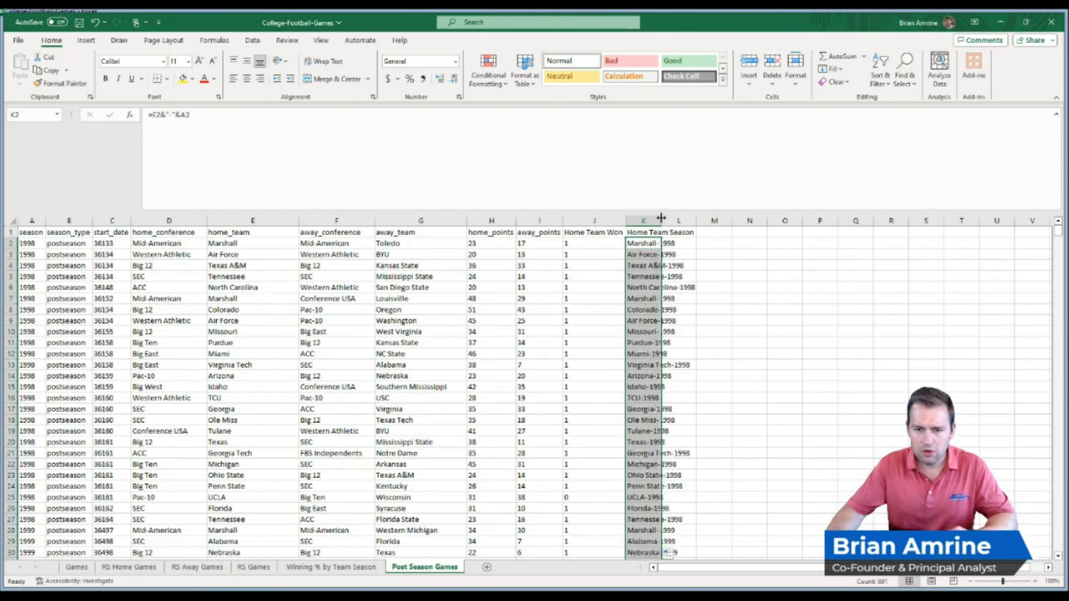
pyautogui.moveTo(661, 217); pyautogui.dragTo(737, 217)
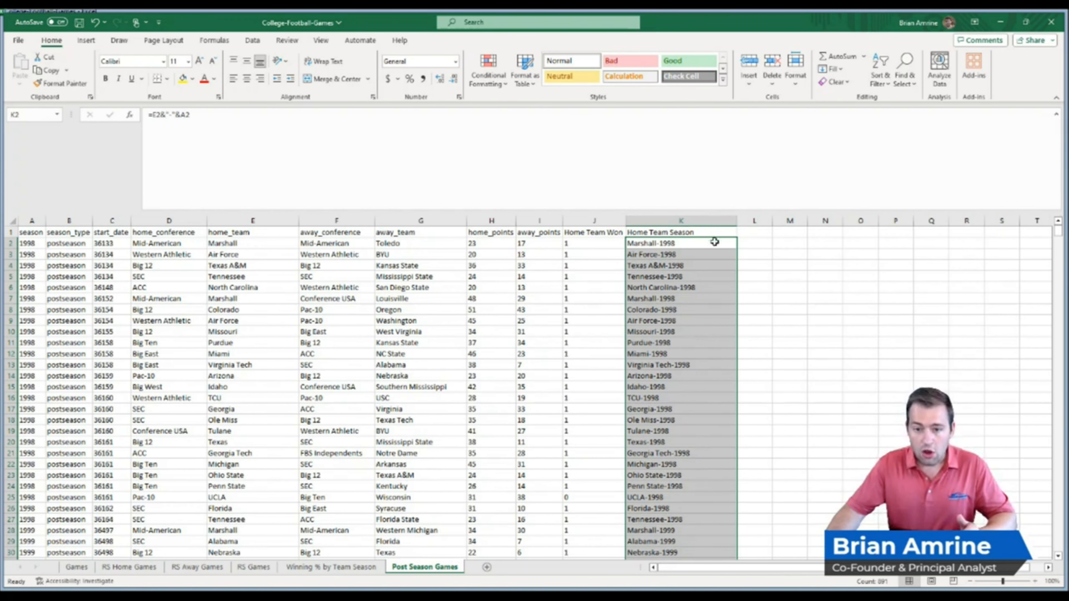
pyautogui.click(715, 241)
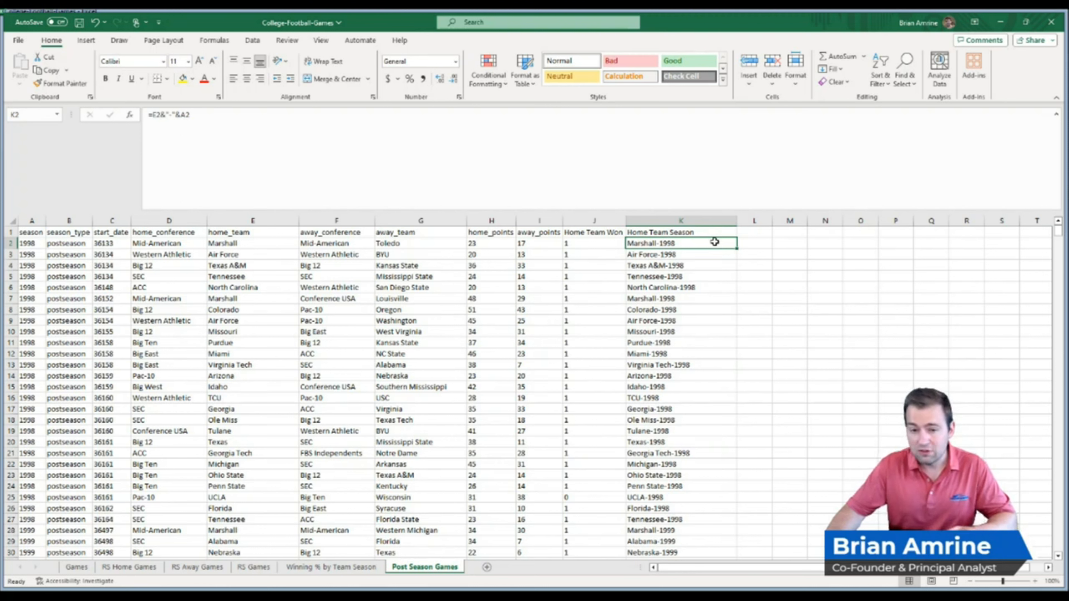
# Check the team-season labels on the Winning % by Team Season sheet and add the header "Home Team RS Winning %" in L1 of Post Season Games.
pyautogui.click(341, 569)
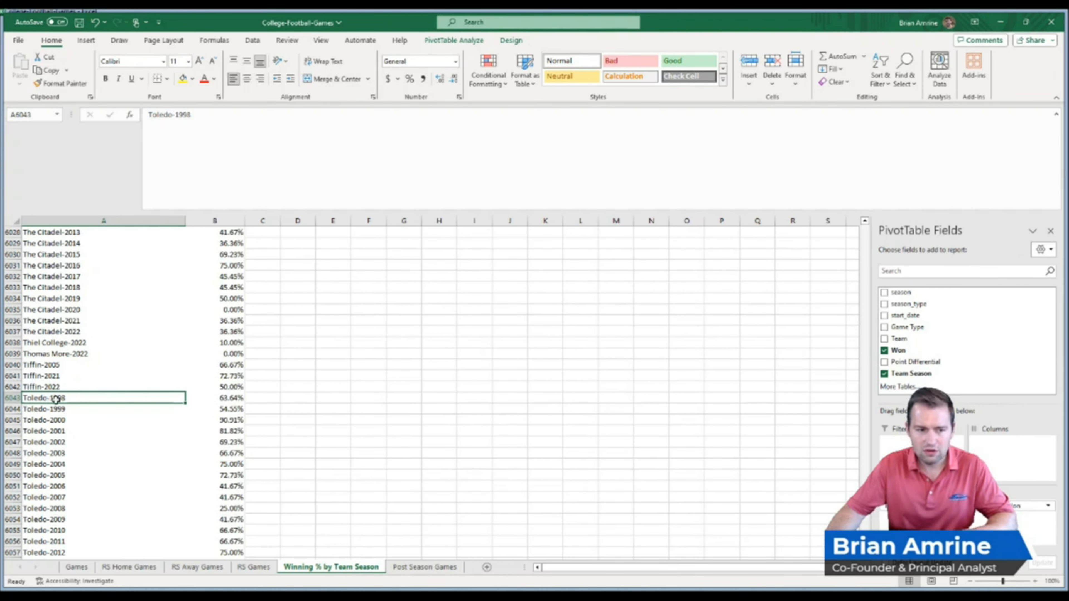
pyautogui.click(419, 567)
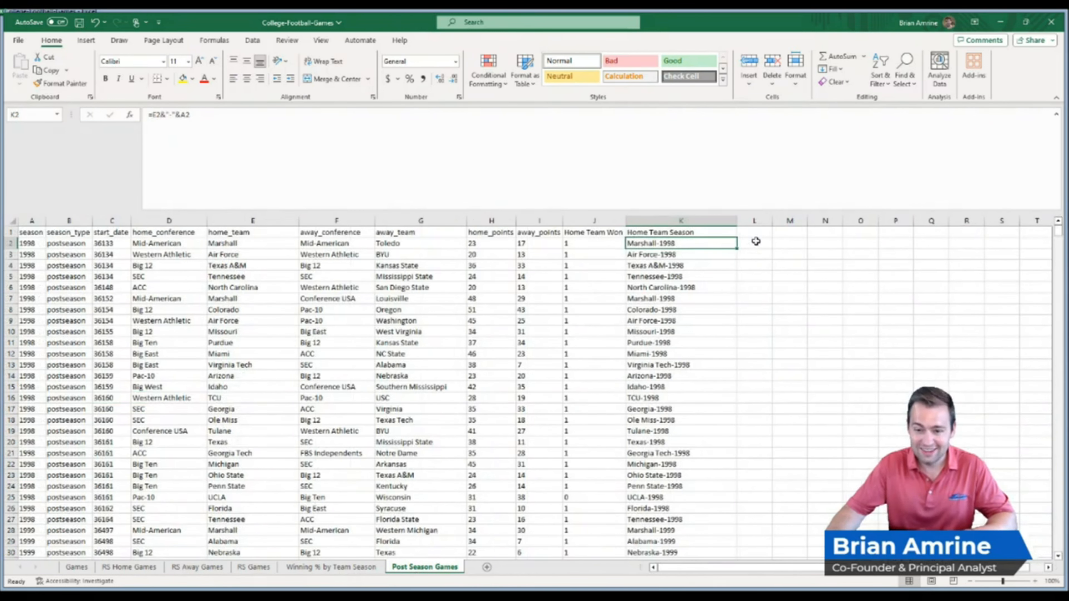
pyautogui.click(758, 234)
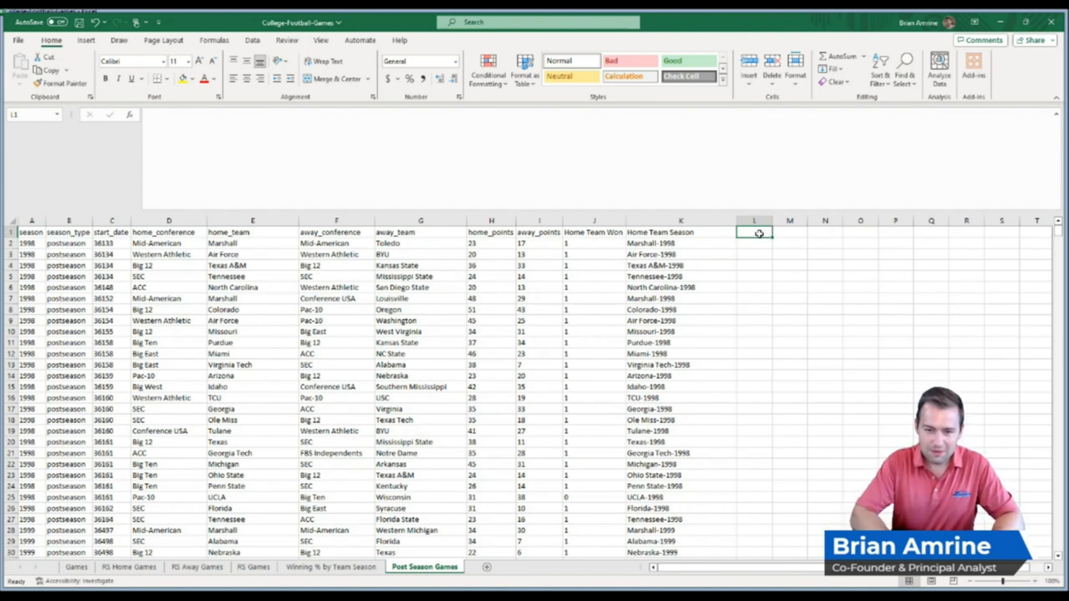
pyautogui.write('Home Team Winning %')
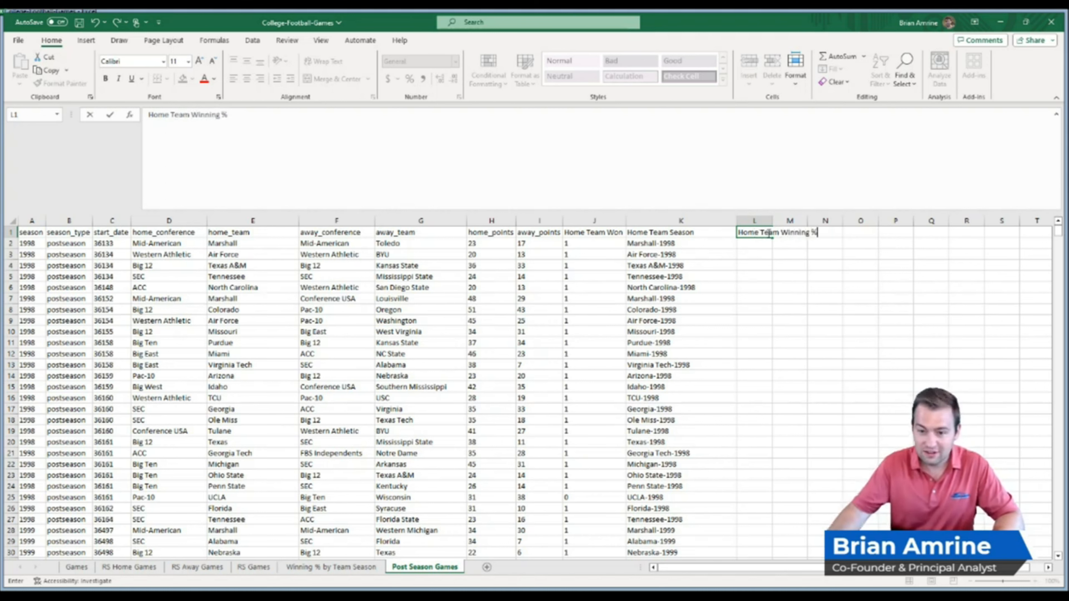
pyautogui.click(779, 234)
pyautogui.write('RS')
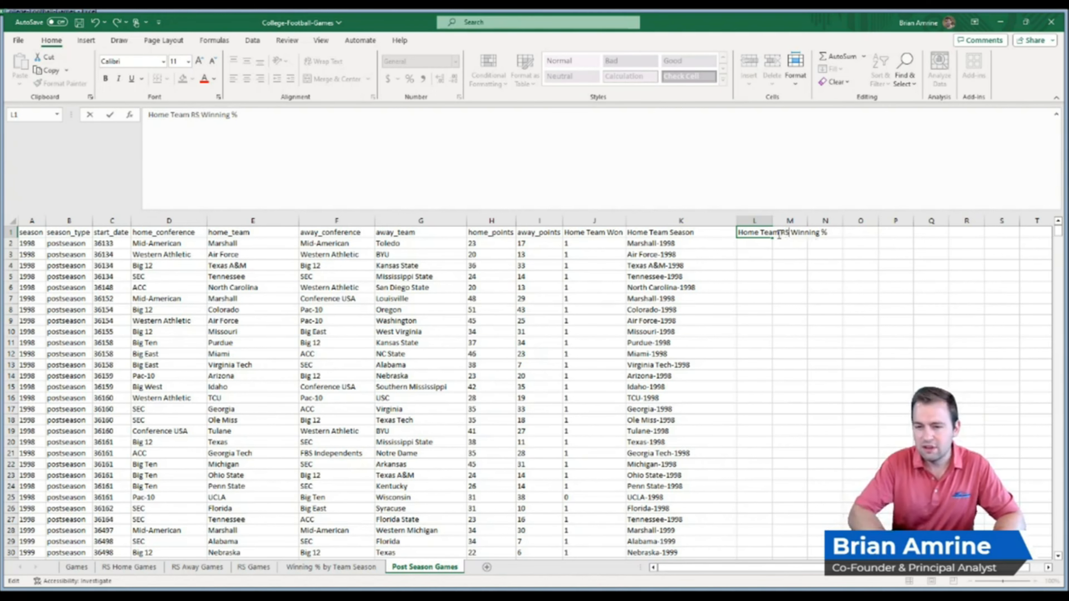
pyautogui.press('Return')
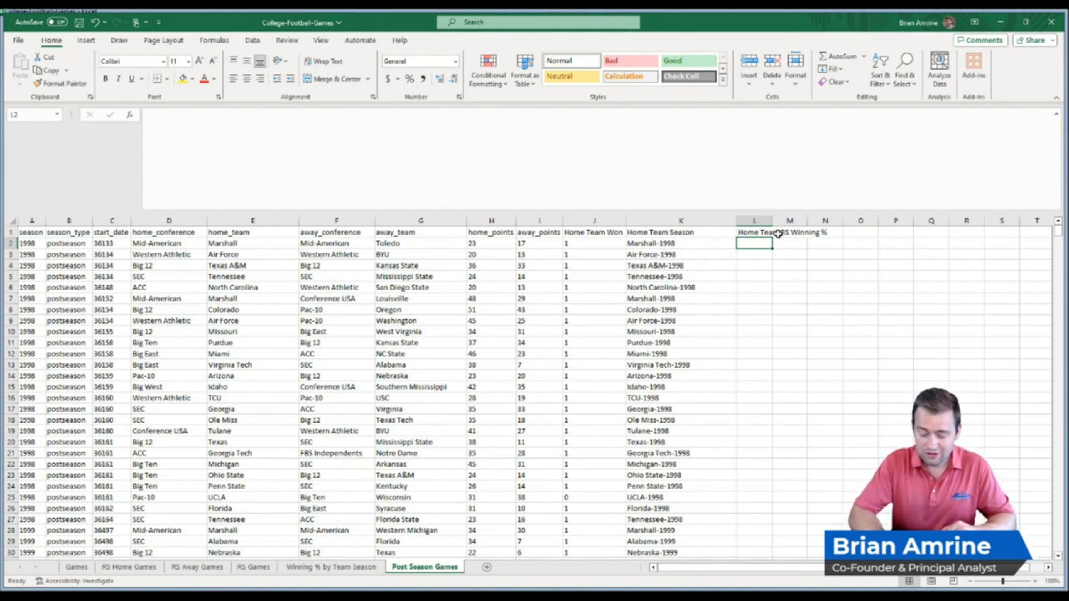
# Begin an XLOOKUP formula in L2 with K2 as lookup value and column A of Winning % by Team Season as lookup array.
pyautogui.write('=')
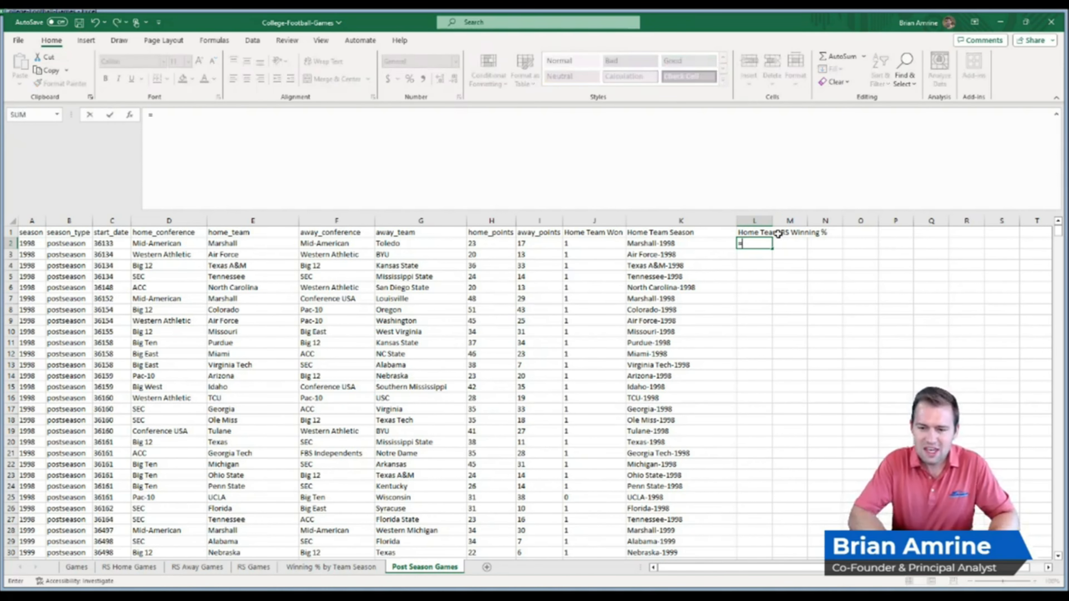
pyautogui.write('kup(')
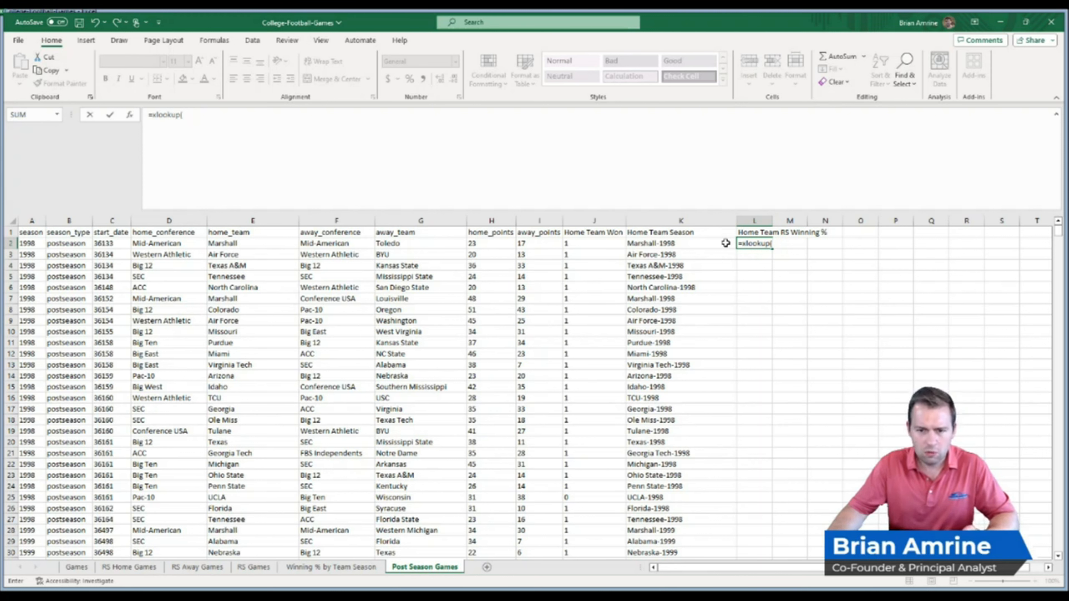
pyautogui.click(716, 243)
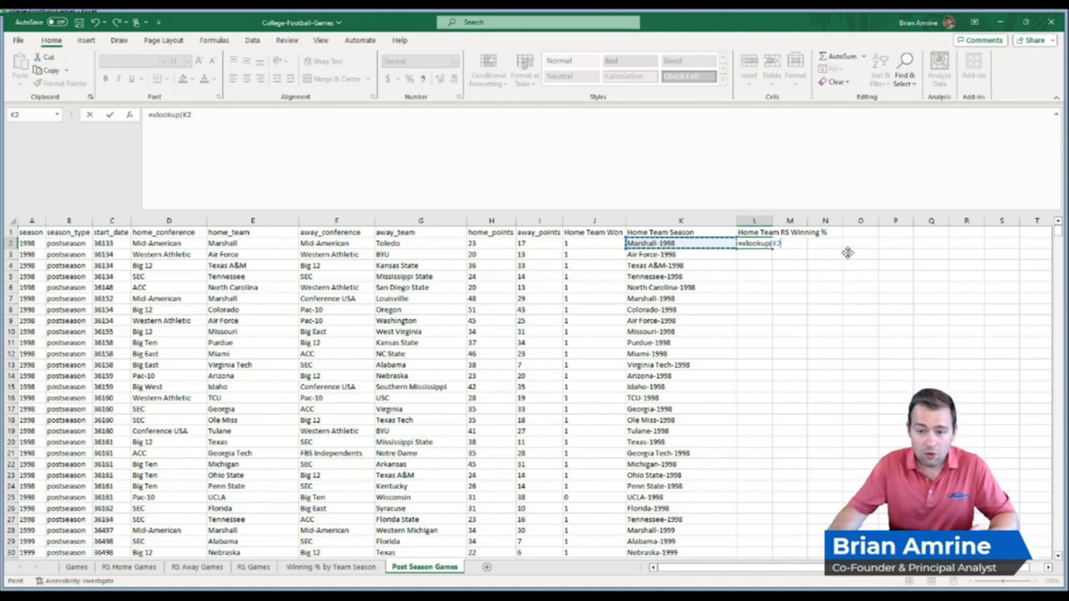
pyautogui.write(',')
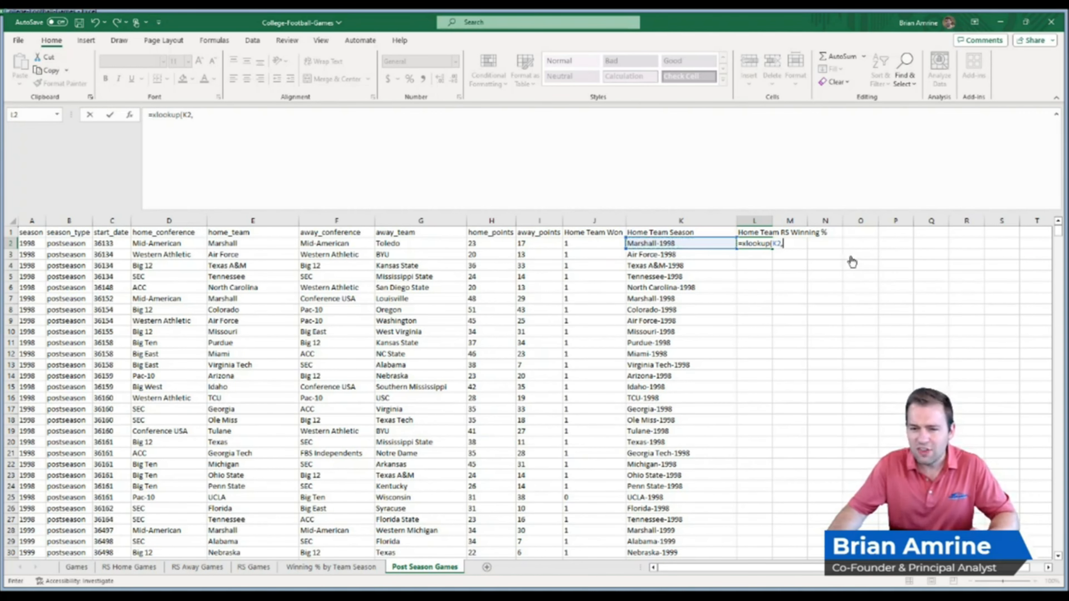
pyautogui.click(333, 570)
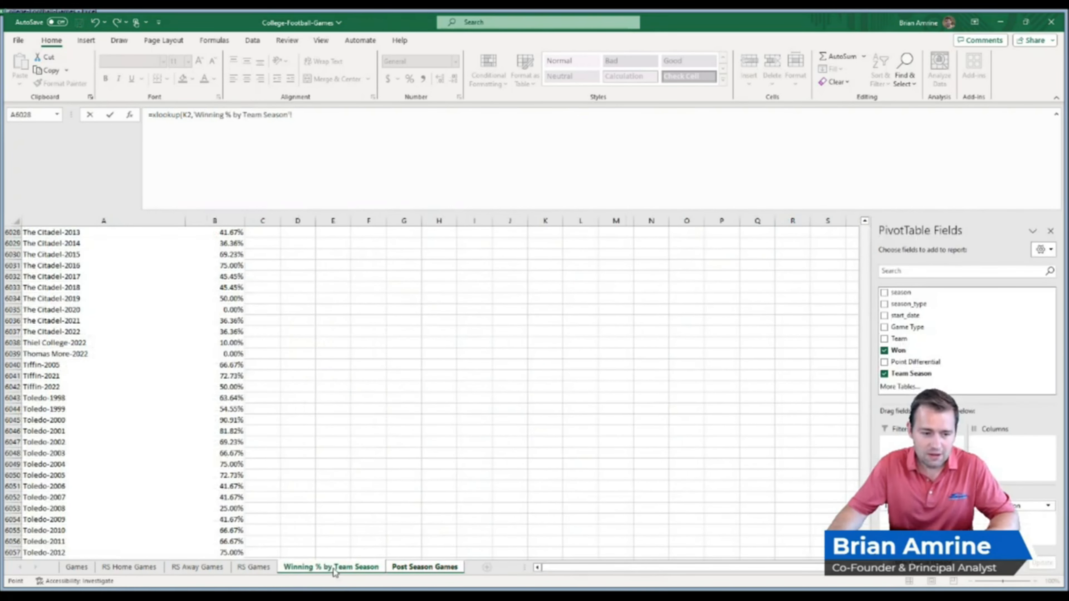
pyautogui.click(148, 222)
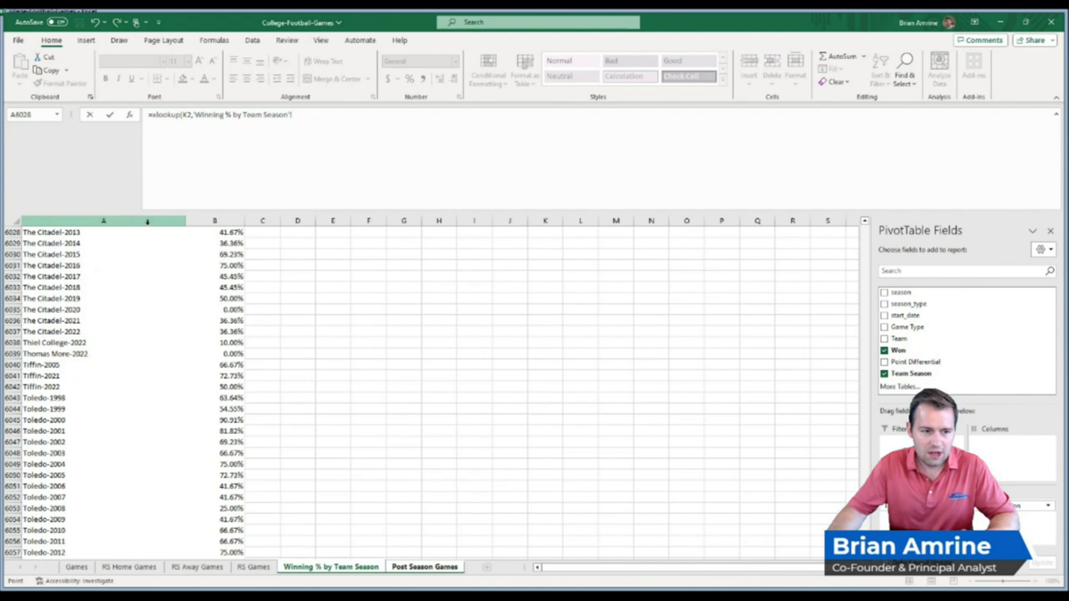
pyautogui.click(148, 222)
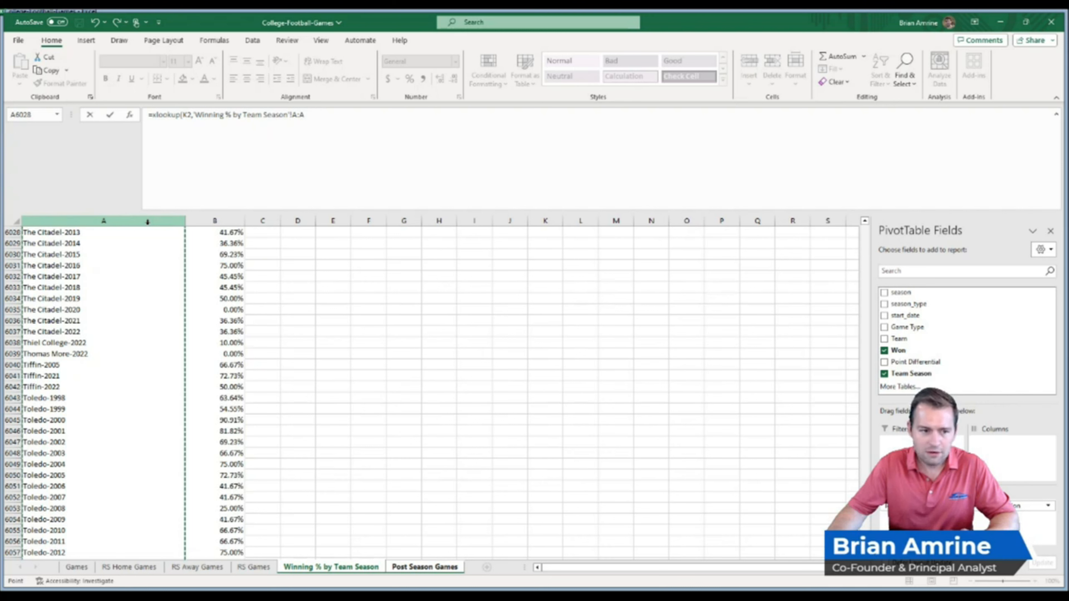
pyautogui.write(',')
# Try to supply column B of the Winning % by Team Season sheet as the XLOOKUP return array and enter the formula.
pyautogui.click(313, 113)
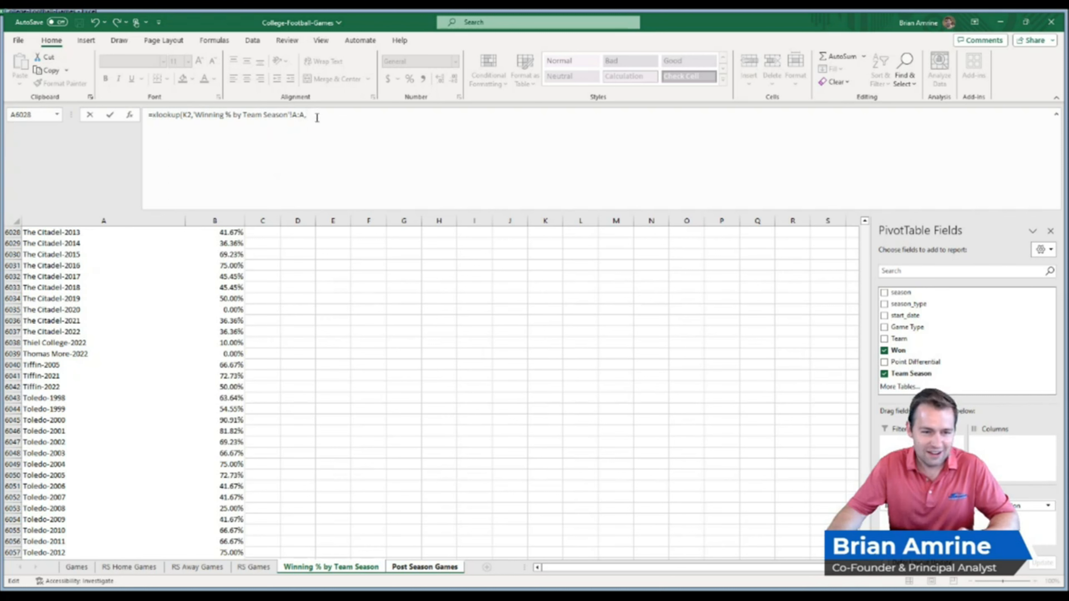
pyautogui.click(207, 220)
pyautogui.press('Return')
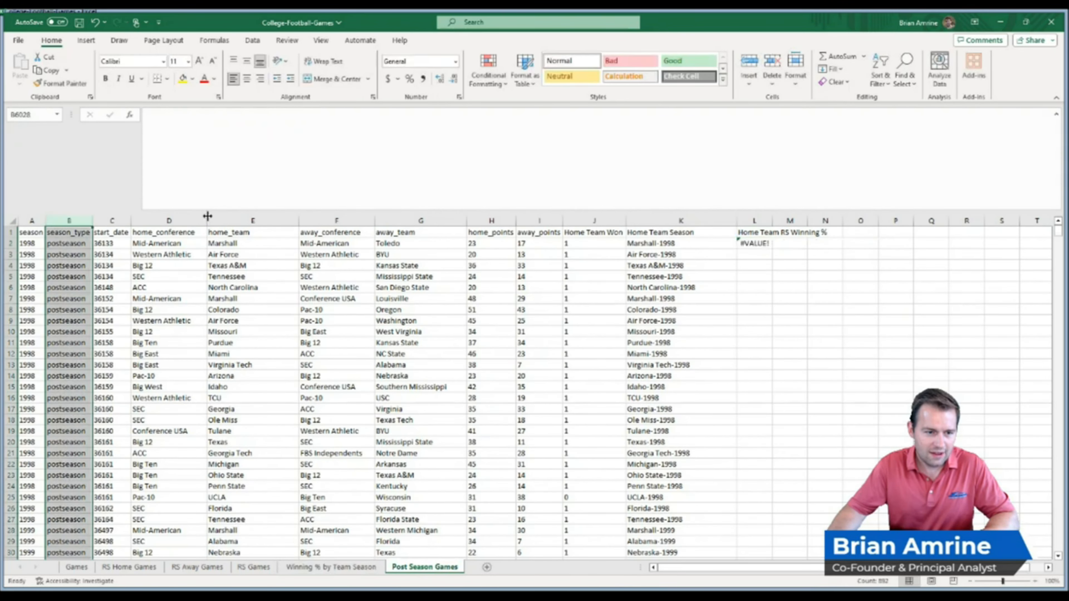
# Correct the XLOOKUP formula in L2 so that its return array is 'Winning % by Team Season'!B:B.
pyautogui.click(754, 244)
pyautogui.press('BackSpace')
pyautogui.moveTo(425, 115); pyautogui.dragTo(198, 114)
pyautogui.hotkey('ctrl', 'c')
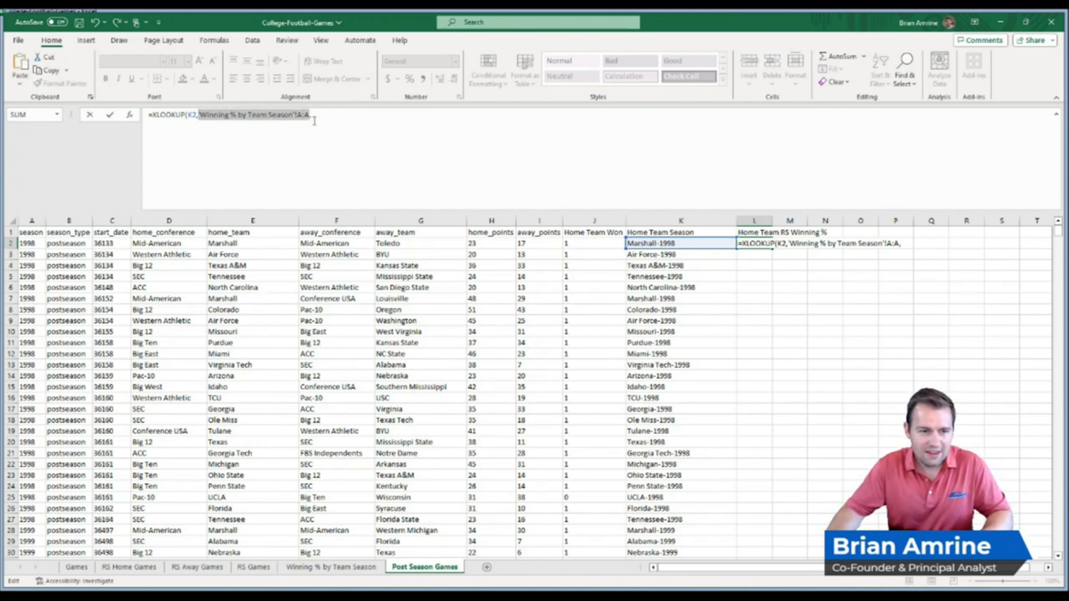
pyautogui.click(324, 114)
pyautogui.hotkey('ctrl', 'v')
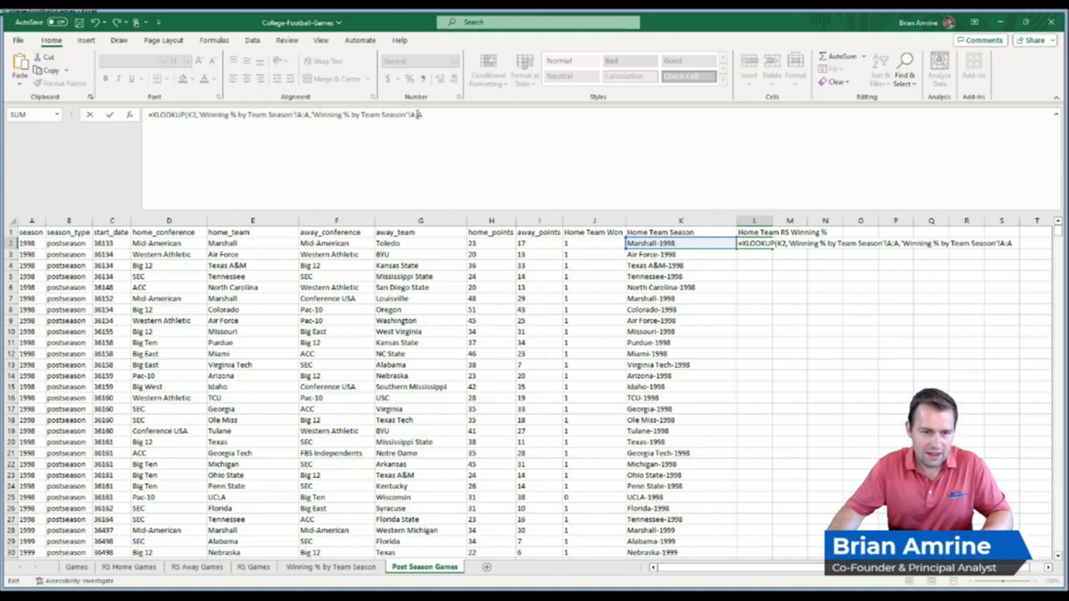
pyautogui.press('BackSpace')
pyautogui.write('B')
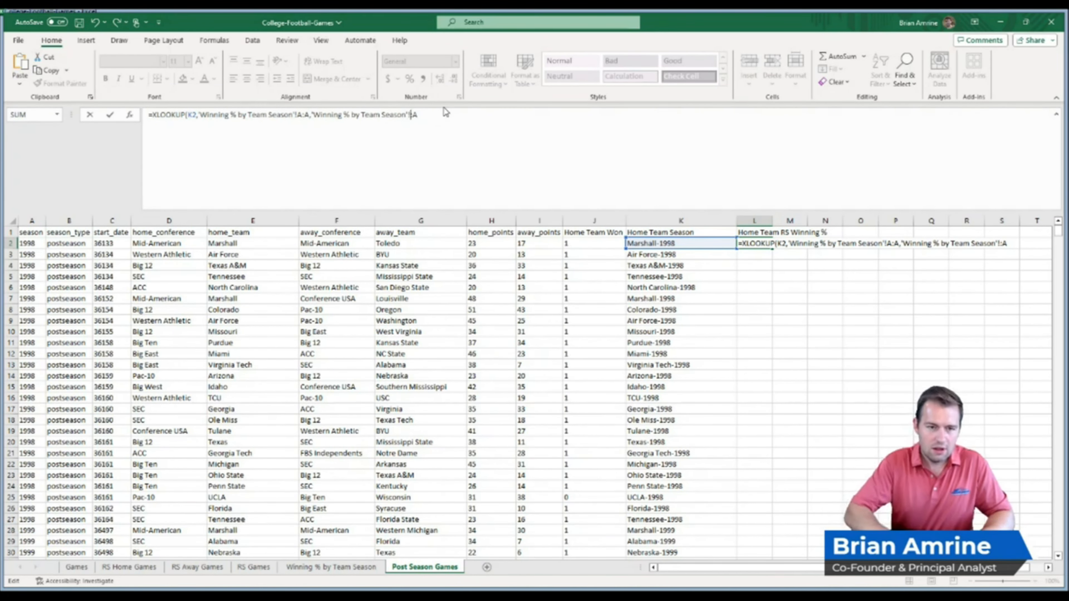
pyautogui.press('BackSpace')
pyautogui.write('B:B')
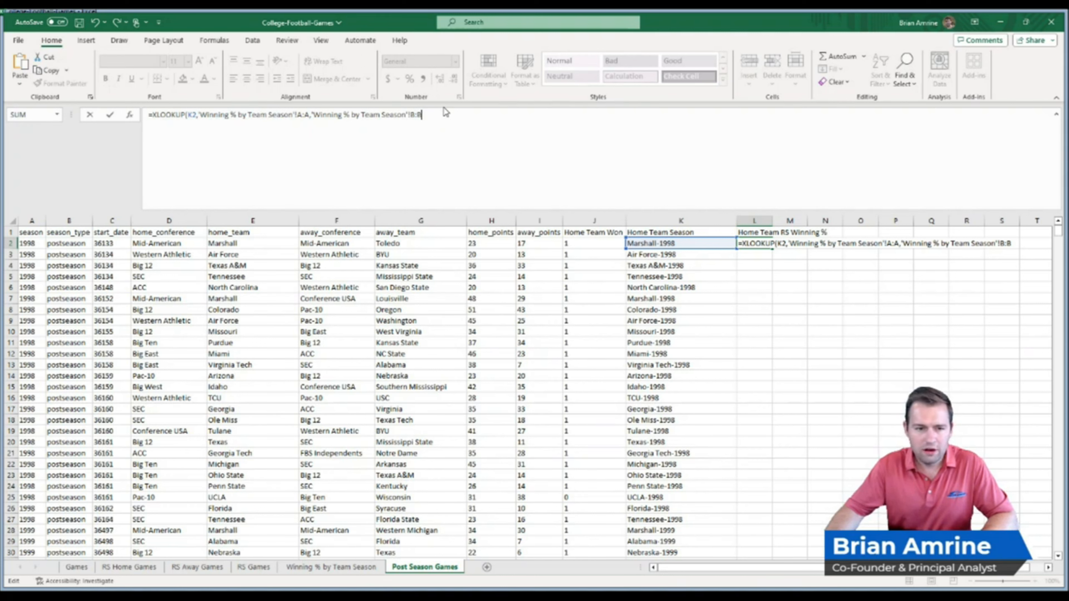
# Add FALSE as the fourth argument of the XLOOKUP in L2 and enter the formula.
pyautogui.write(',')
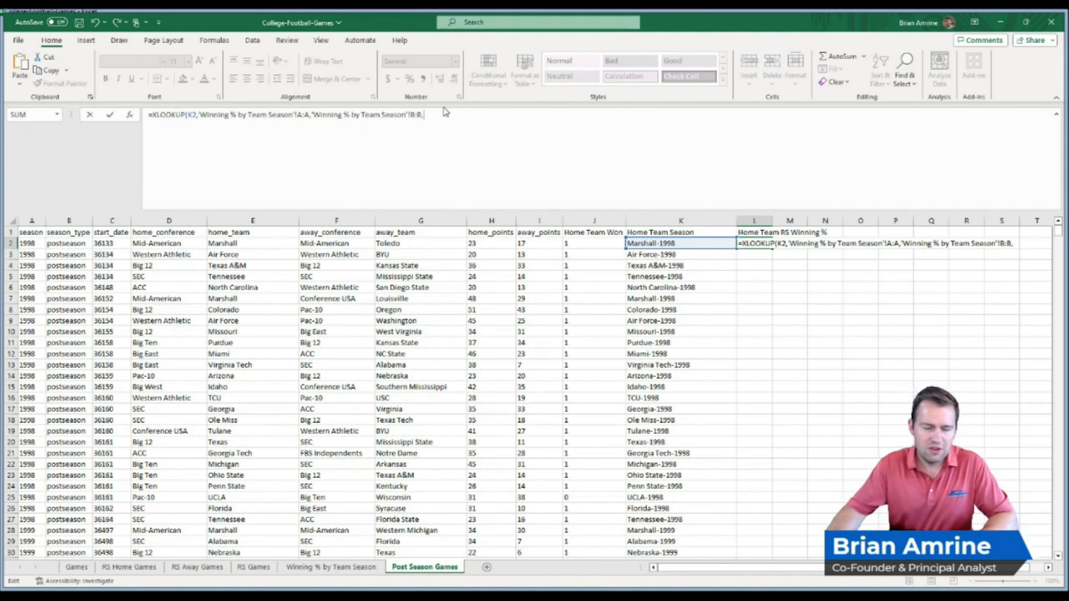
pyautogui.write('FALSE)')
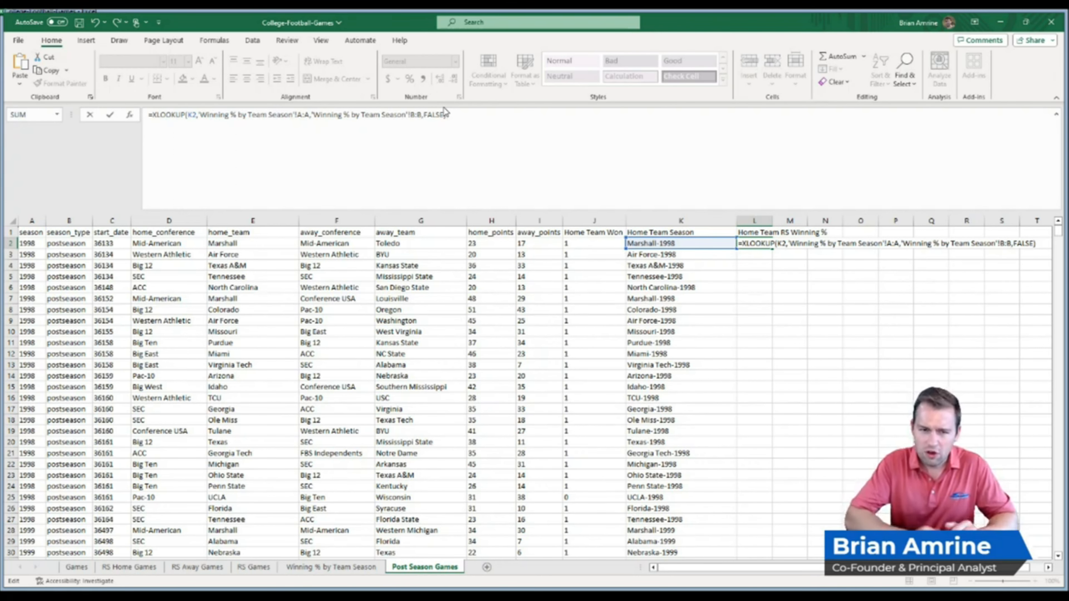
pyautogui.press('BackSpace')
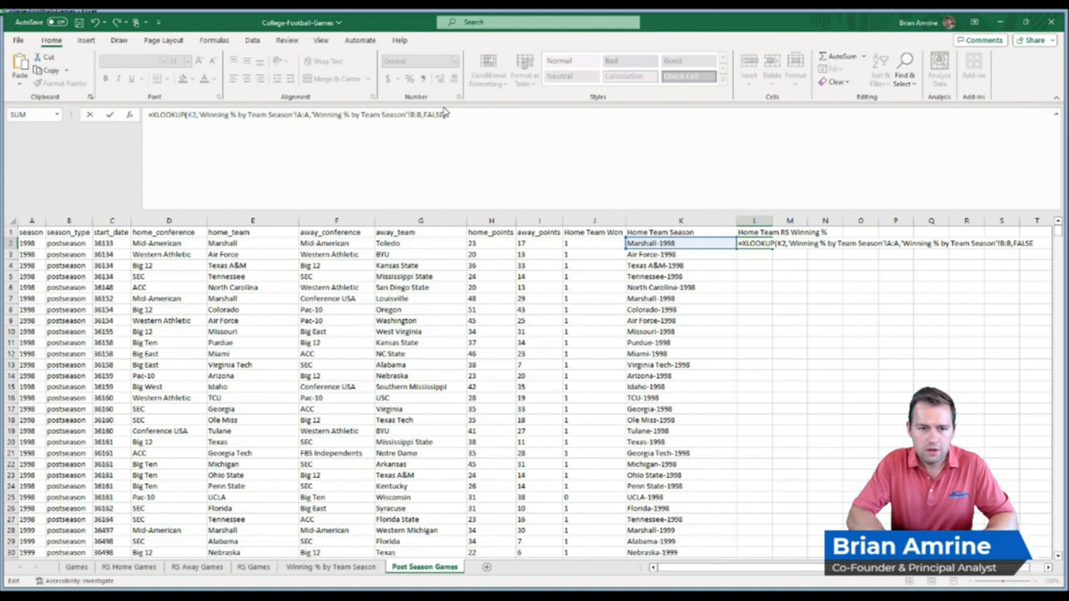
pyautogui.press('Return')
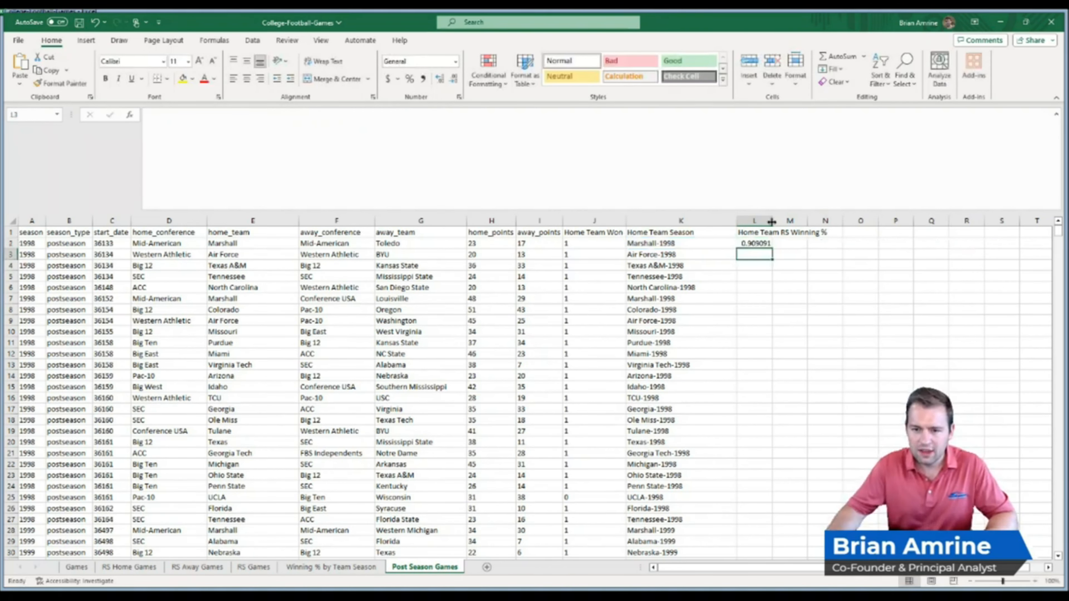
# Find Marshall-1998 on the Winning % by Team Season sheet to check its winning percentage against the lookup result in L2.
pyautogui.click(675, 247)
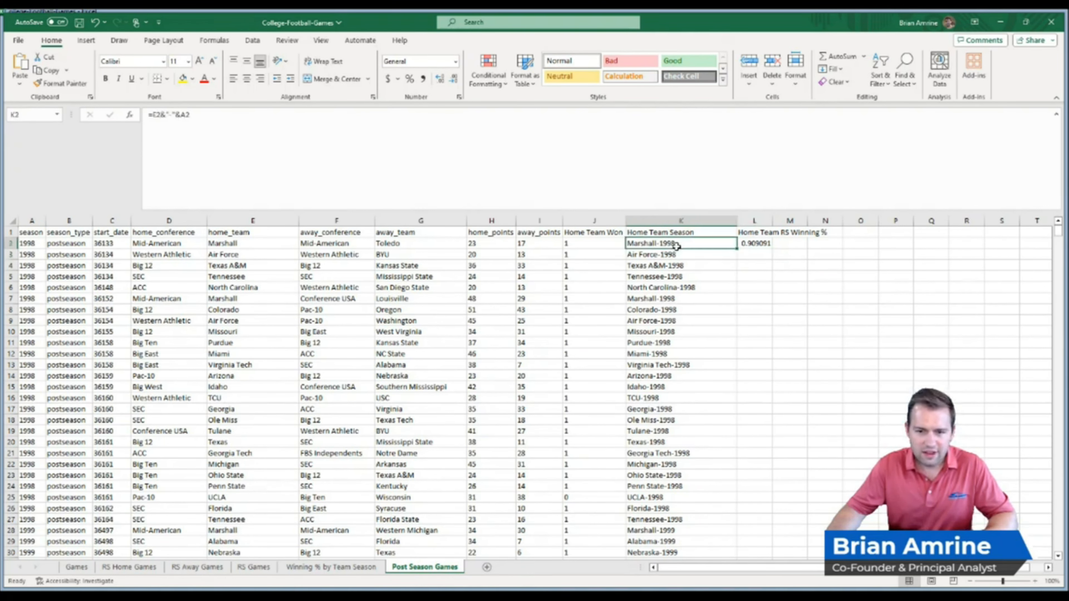
pyautogui.click(755, 244)
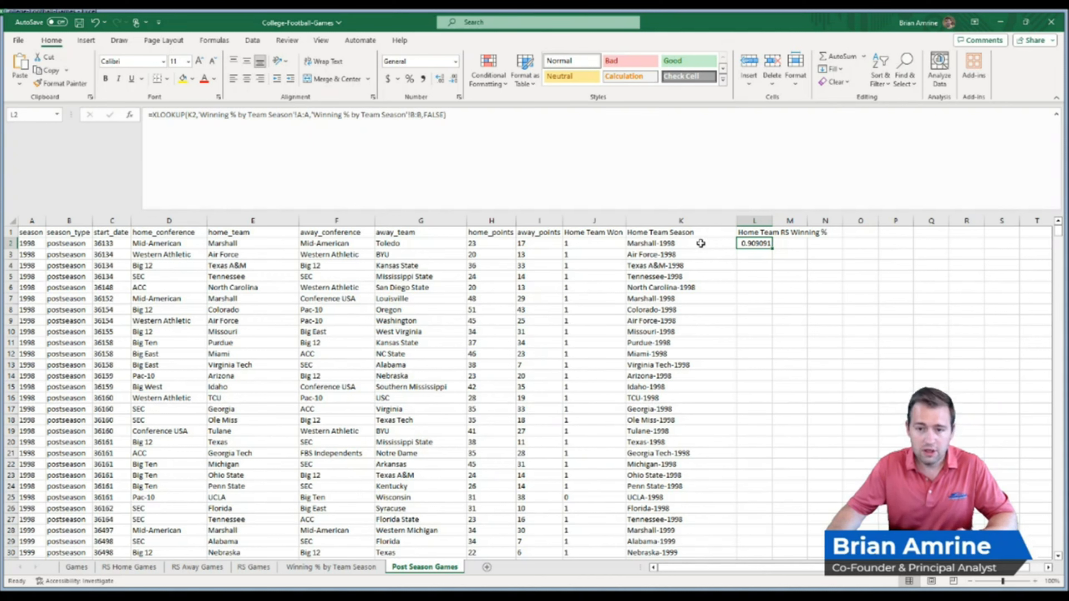
pyautogui.click(700, 243)
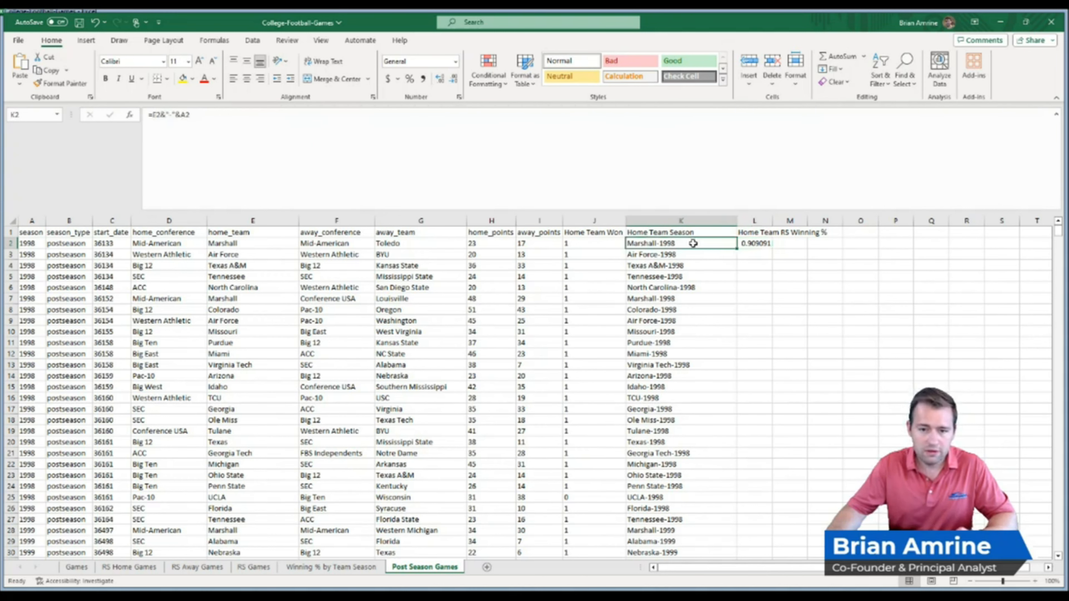
pyautogui.hotkey('ctrl', 'c')
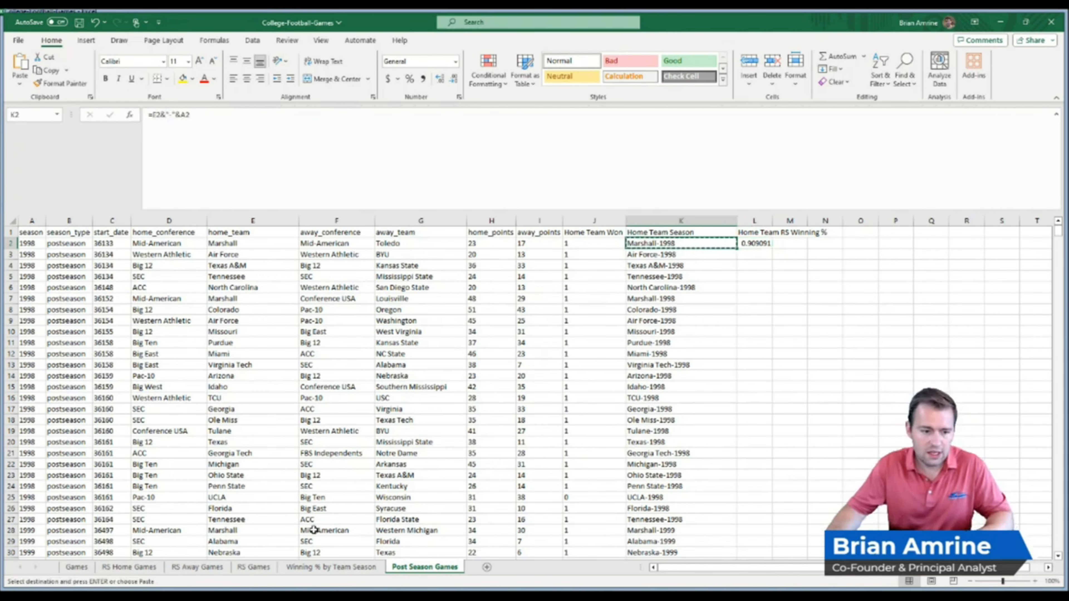
pyautogui.click(317, 574)
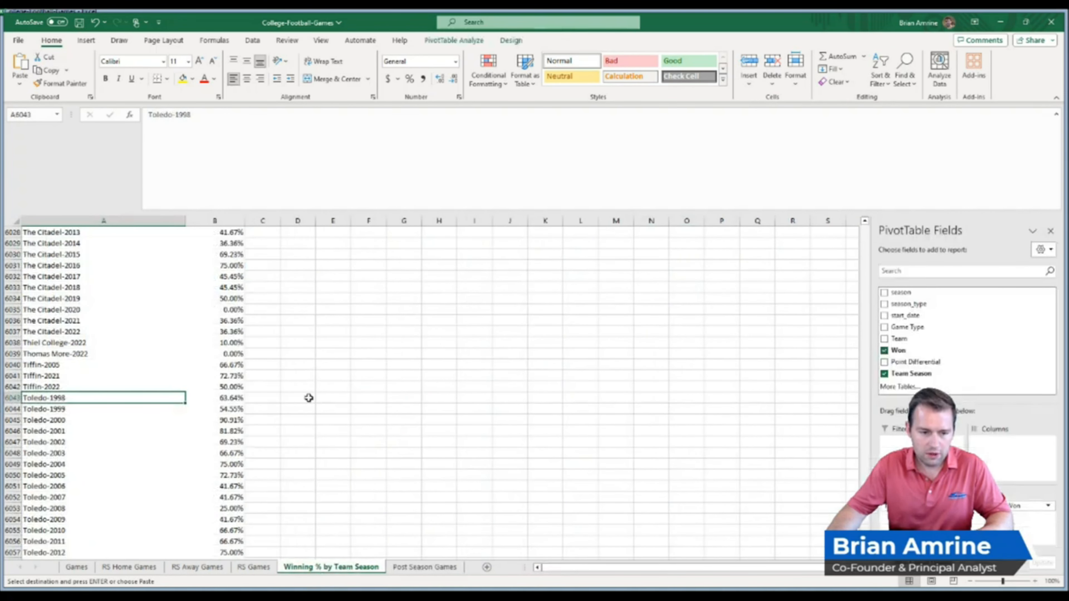
pyautogui.click(309, 398)
pyautogui.click(222, 215)
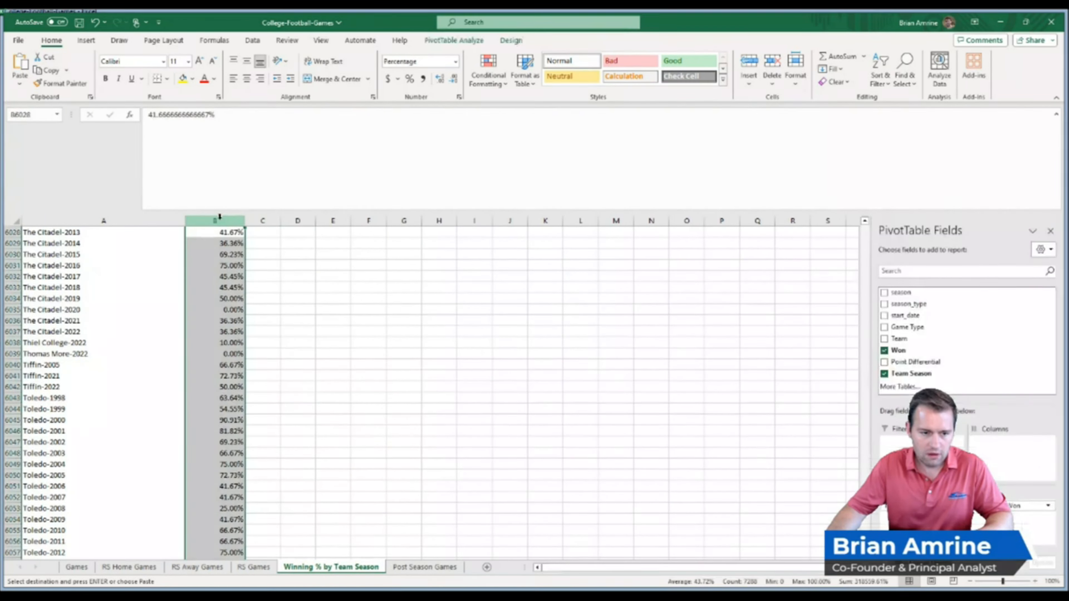
pyautogui.click(279, 287)
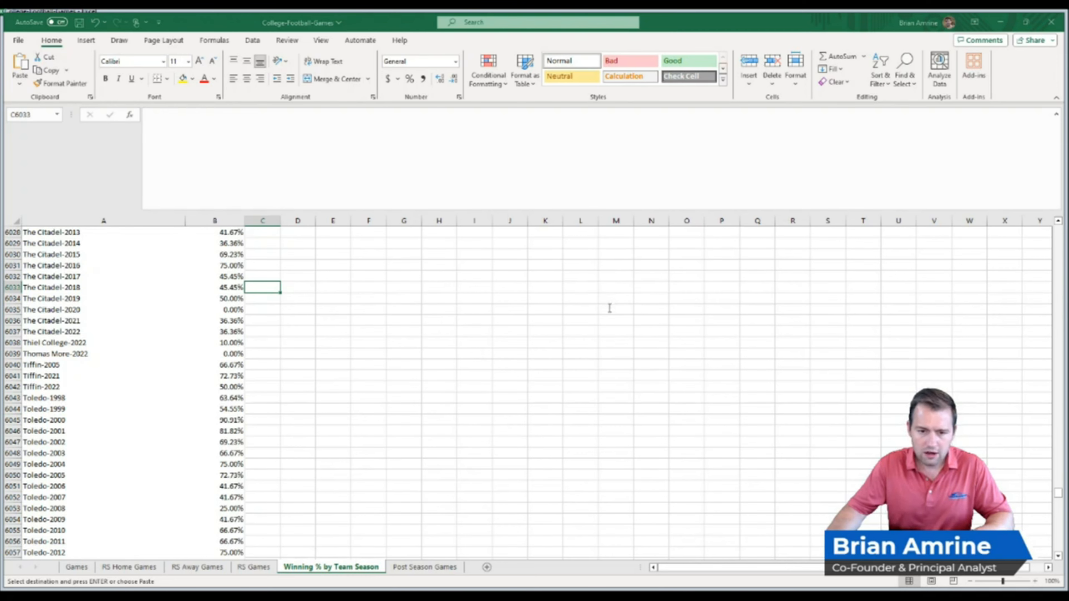
pyautogui.click(667, 361)
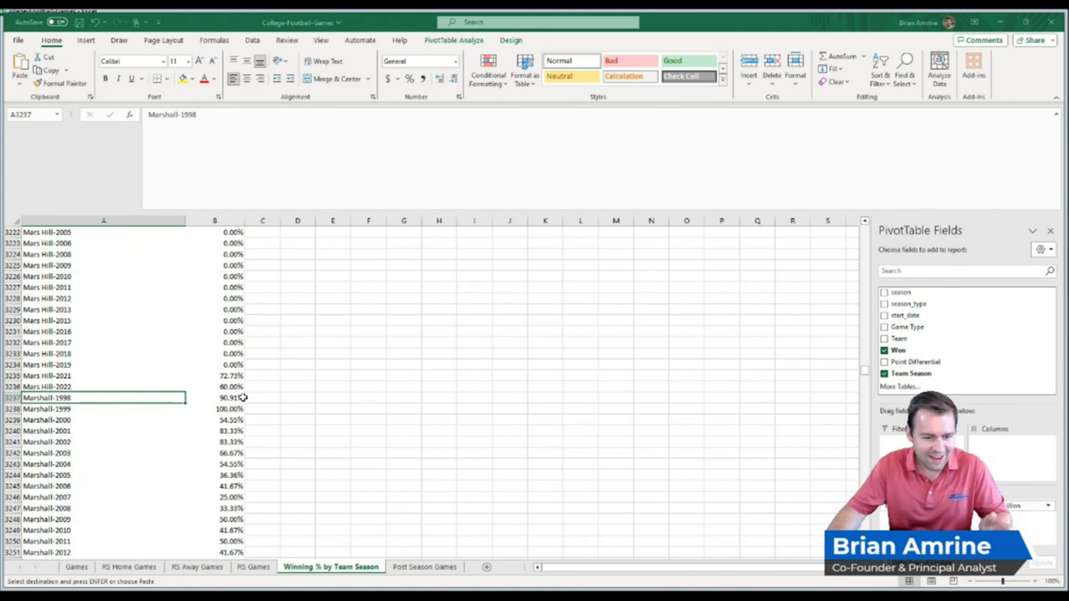
# Fill the XLOOKUP formula from L2 down through all game rows of the Post Season Games sheet.
pyautogui.click(414, 568)
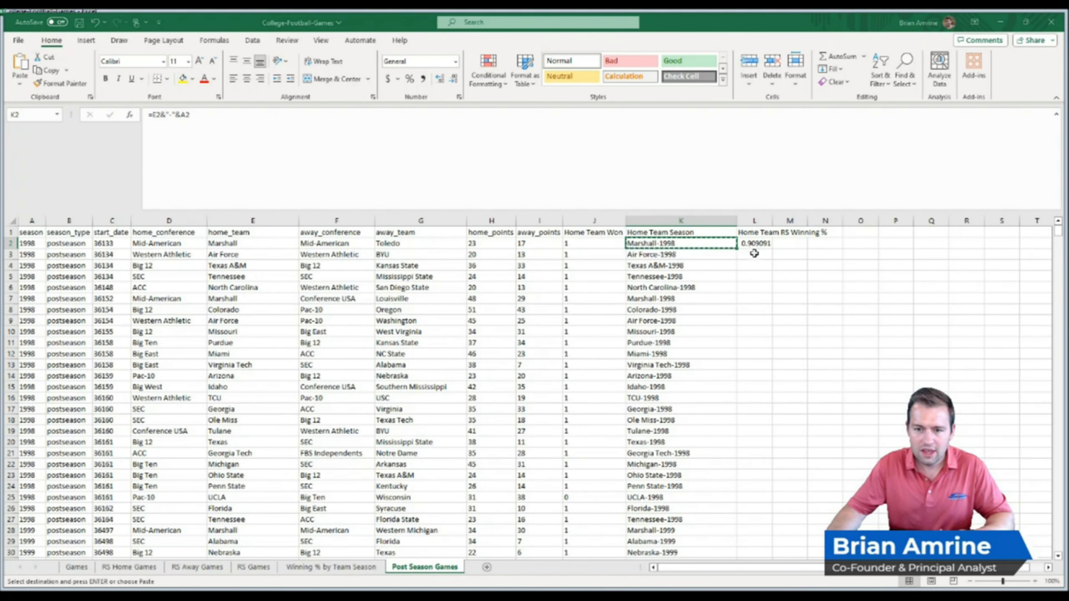
pyautogui.click(753, 244)
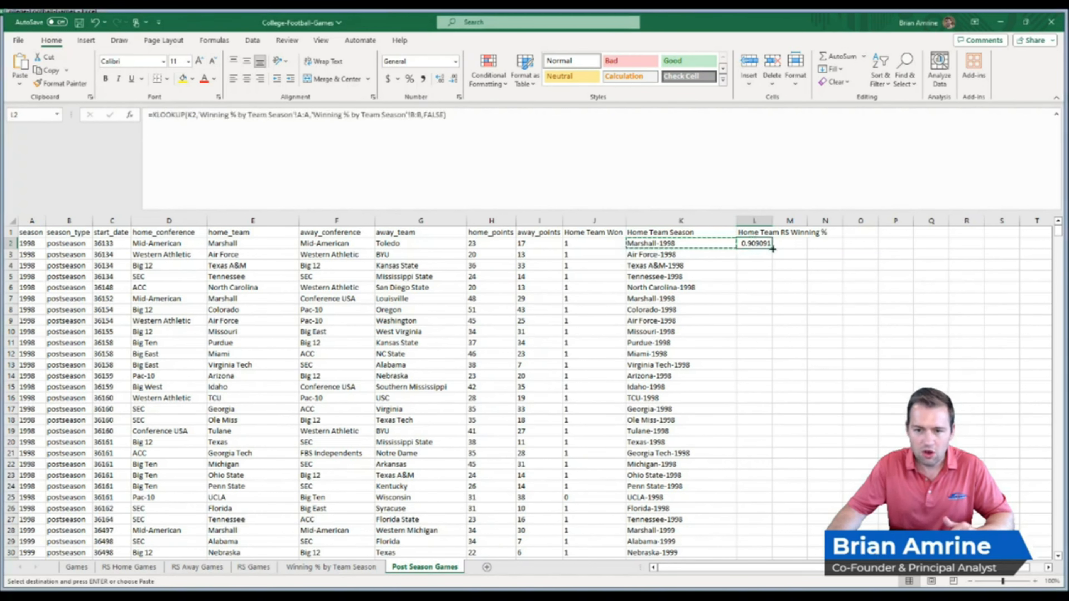
pyautogui.doubleClick(773, 250)
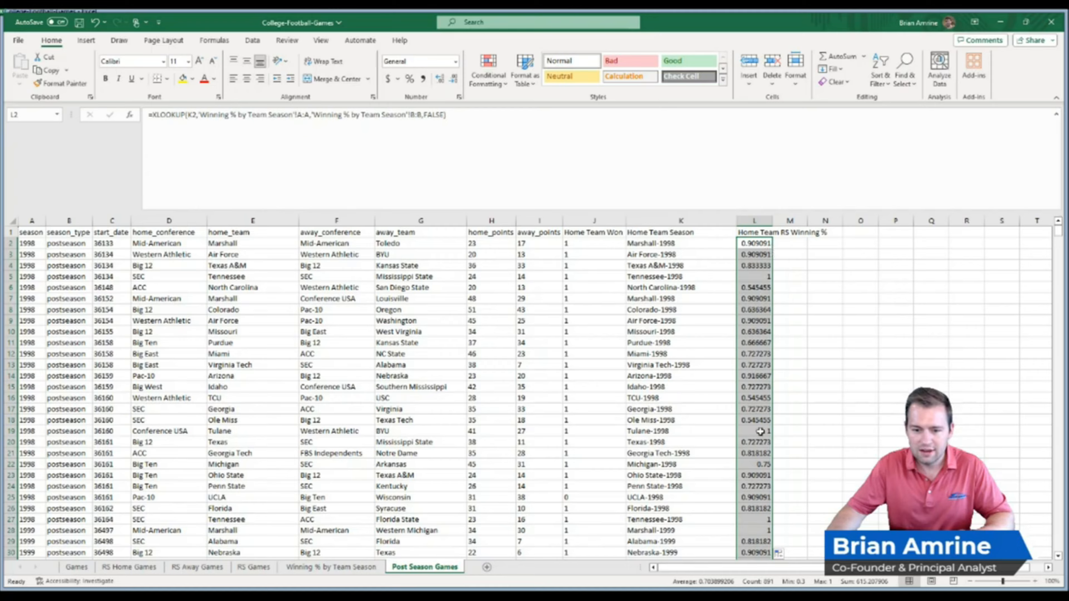
pyautogui.moveTo(1060, 232); pyautogui.dragTo(1038, 284)
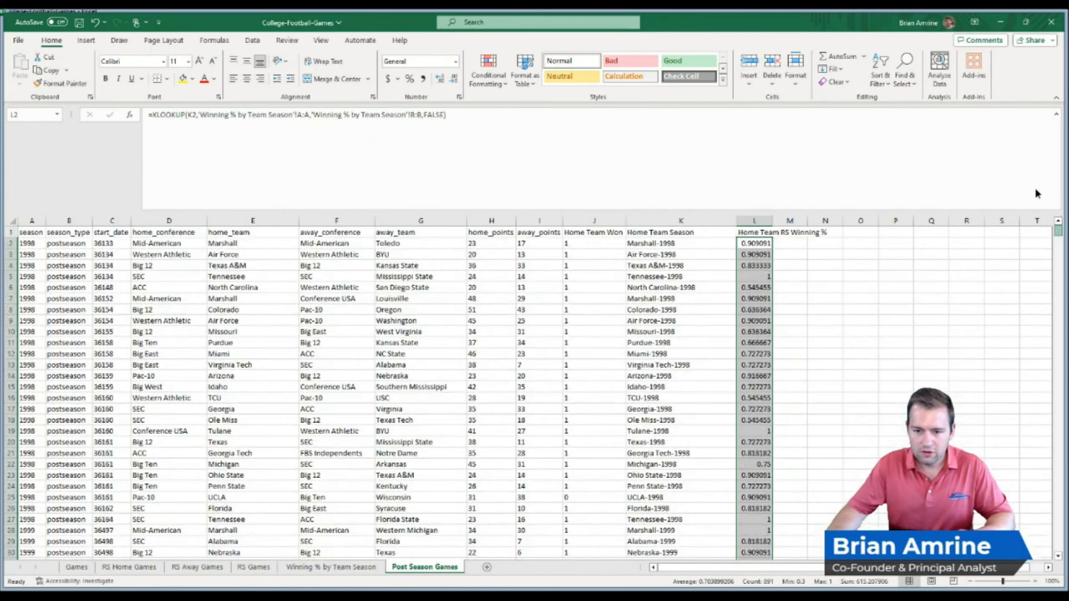